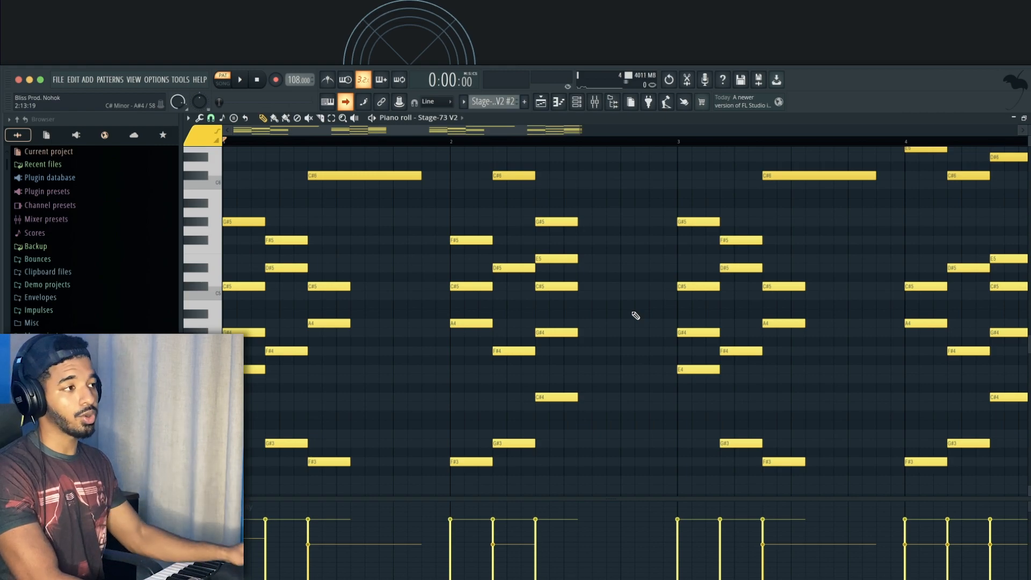
Inspect the Main Keys insert's effects: Fruity parametric EQ 2, RC-20 Retro Color and TAL-Chorus-LX
drag(751, 302, 647, 320)
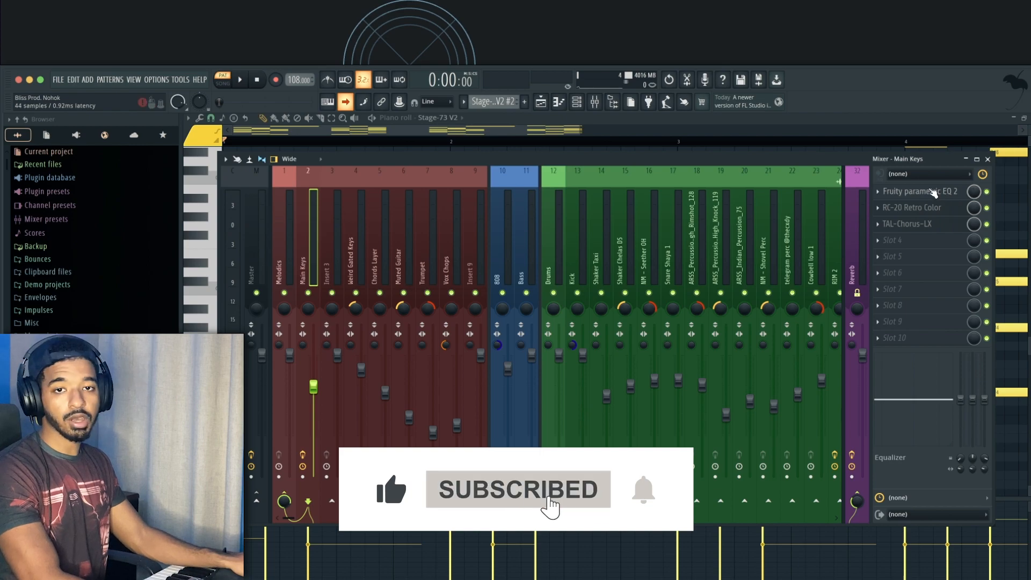
click(933, 192)
drag(456, 229, 511, 211)
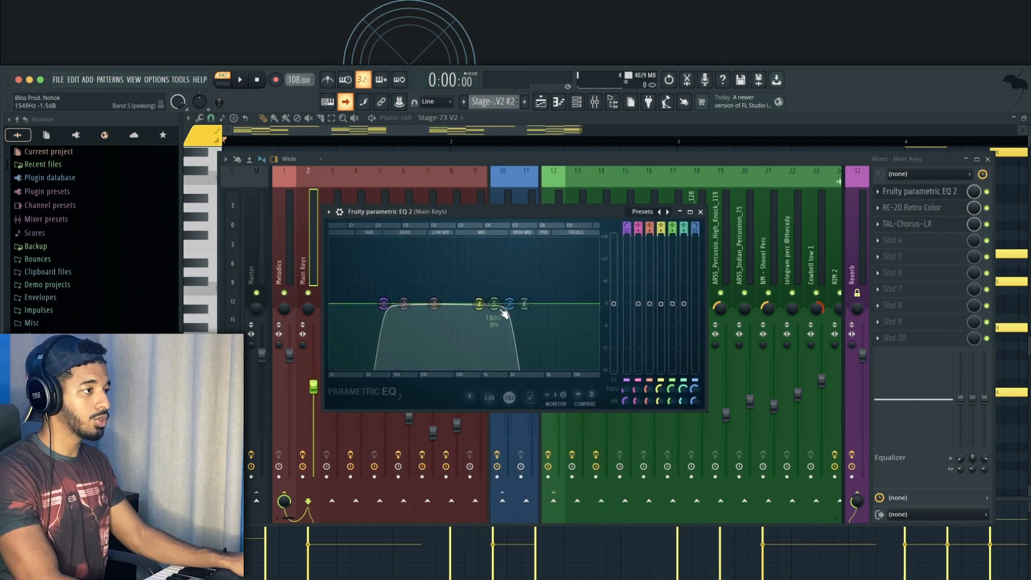
click(912, 207)
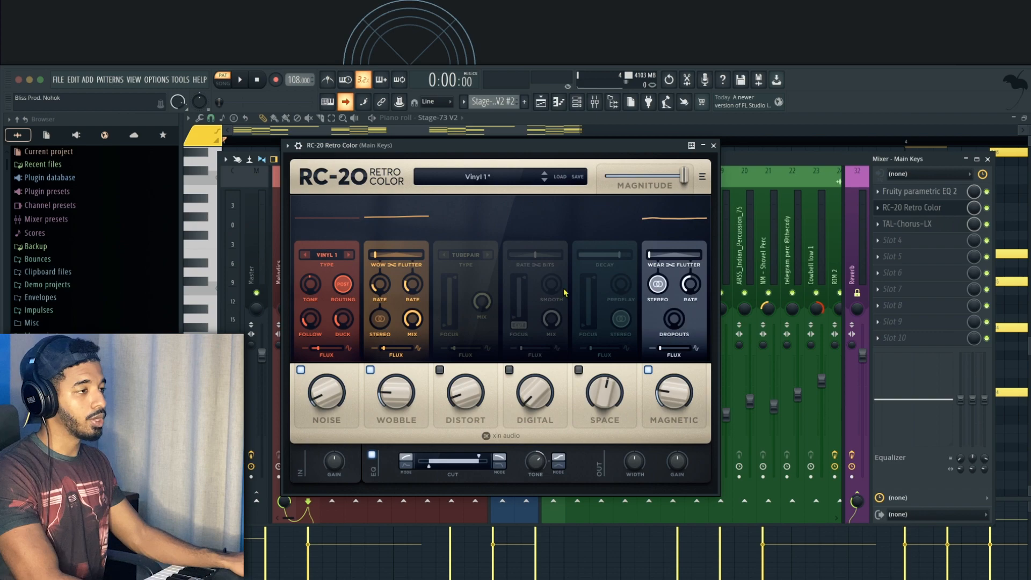
click(908, 224)
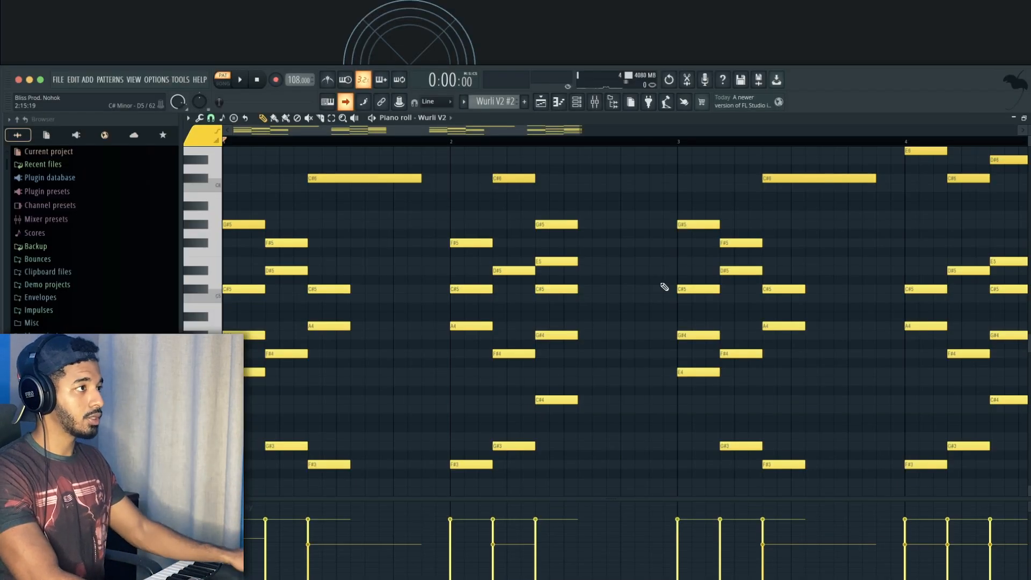
Bring up the mixer and examine the Drive, Crush and Pan modules of ShaperBox 3 on Weird Gated Keys
key(F9)
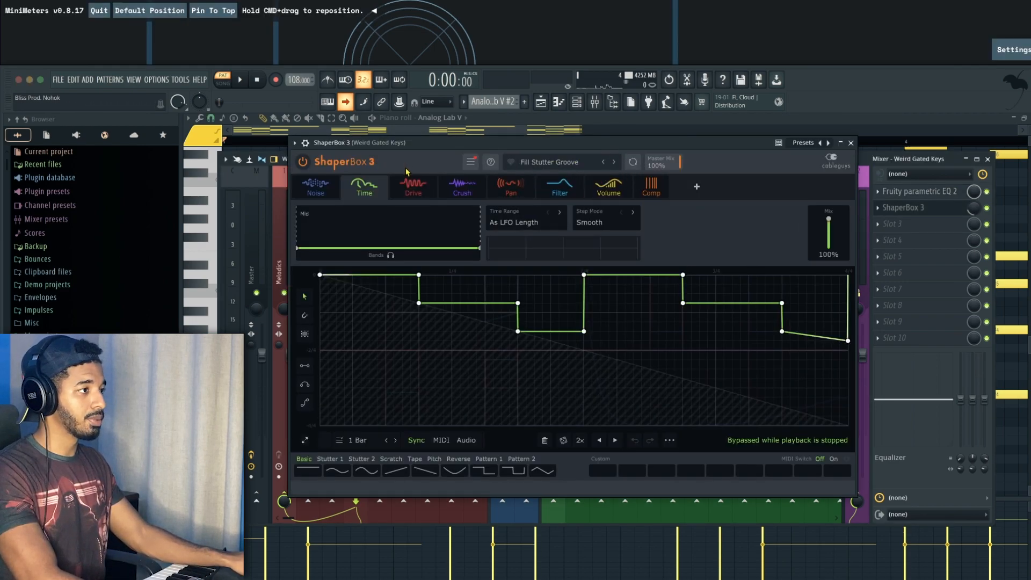
click(413, 186)
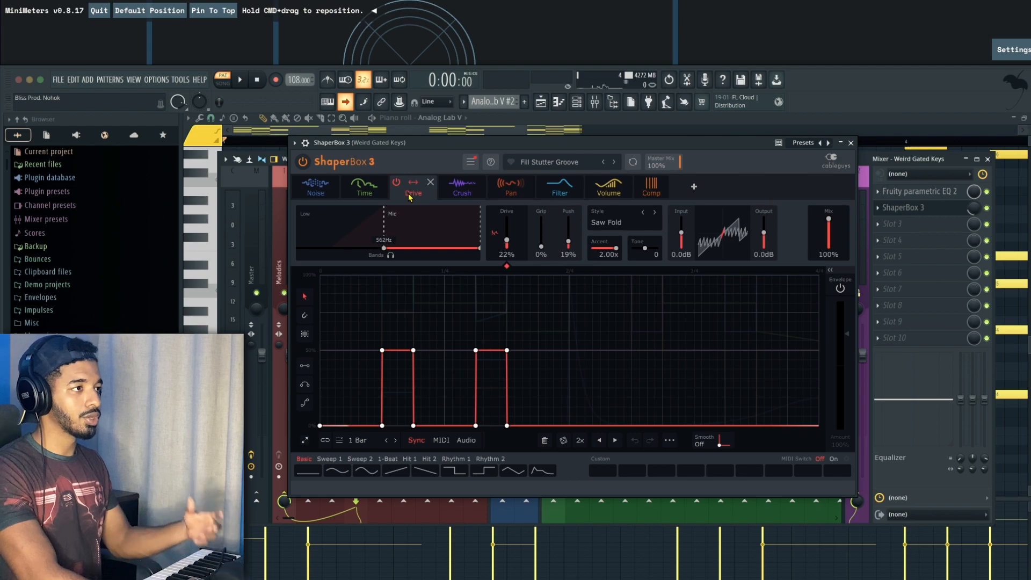
click(462, 188)
click(511, 194)
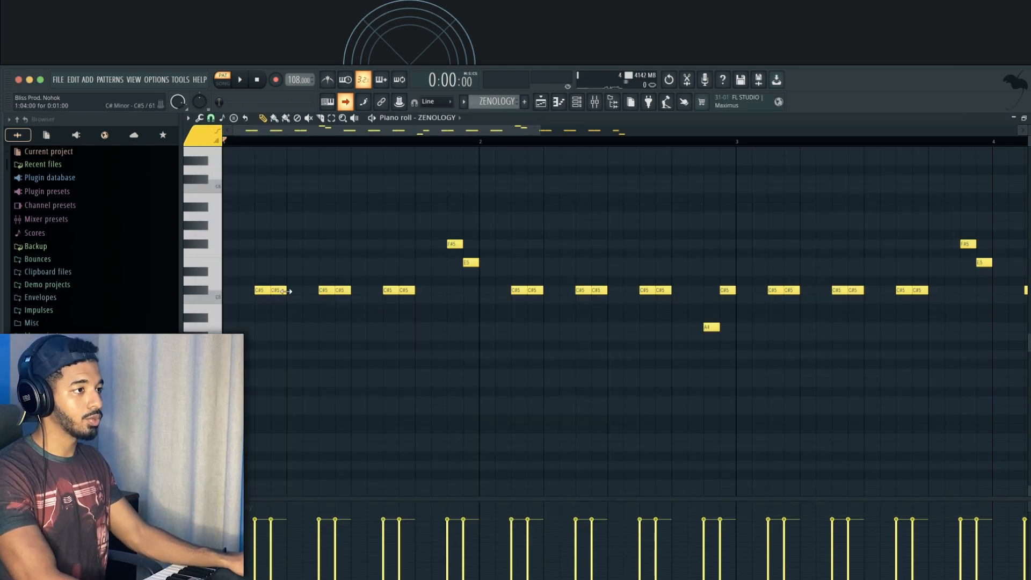
Review the ZENOLOGY note pattern and the Muted Guitar insert's Fruity Blood Overdrive and Fruity Fast Dist settings
scroll(435, 143, down, 3)
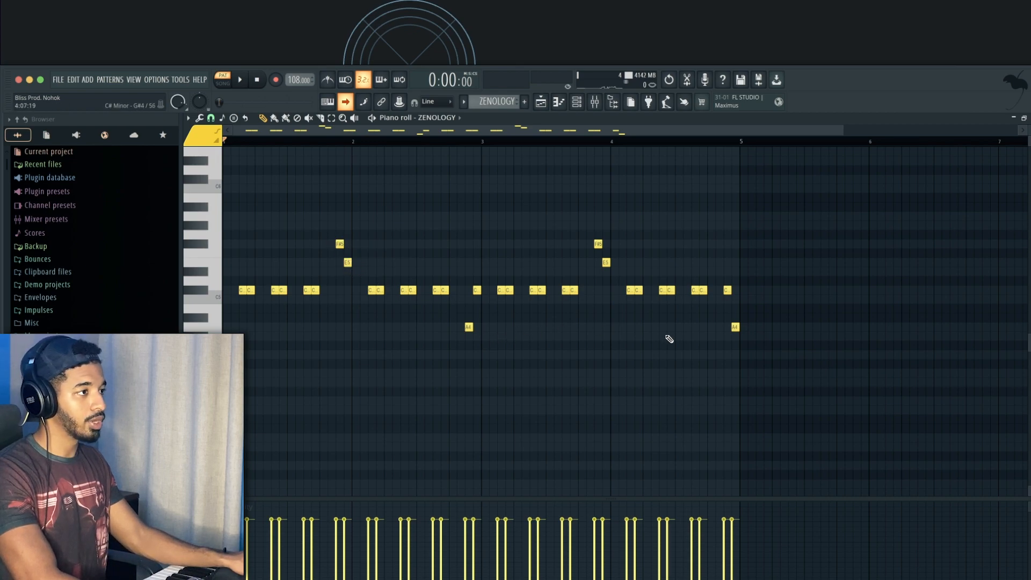
key(F9)
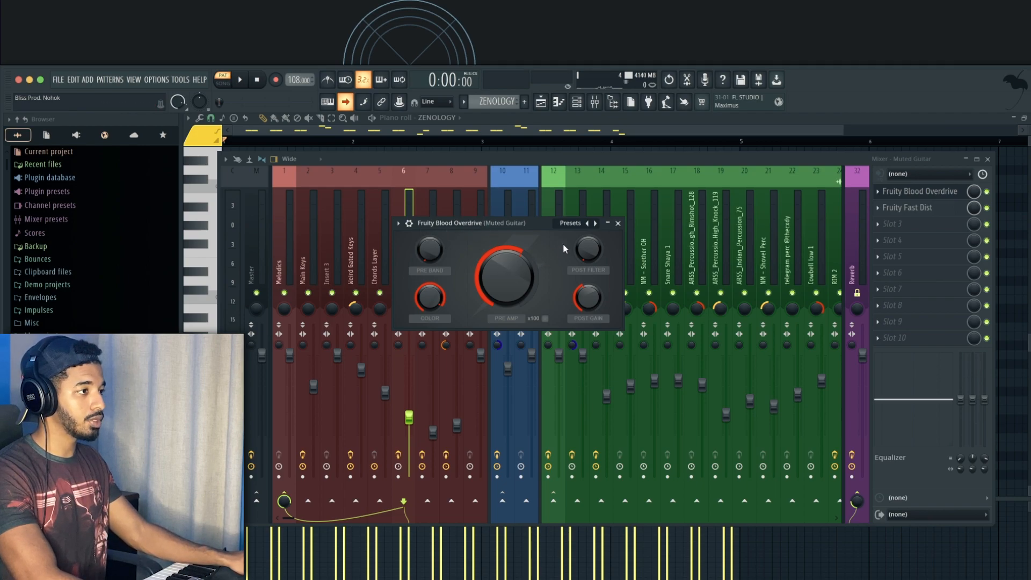
click(618, 224)
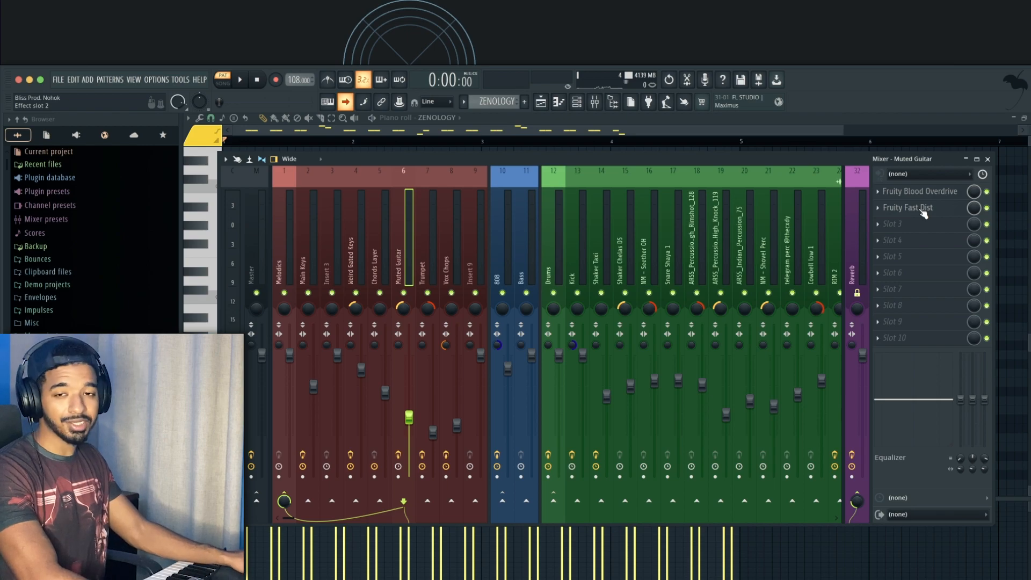
click(923, 213)
drag(275, 144, 520, 231)
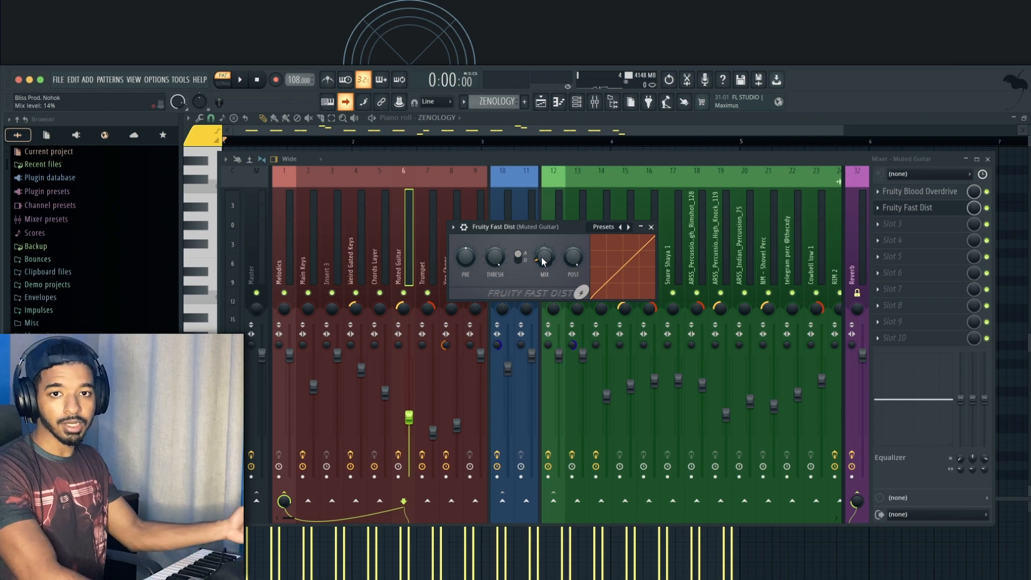
click(651, 227)
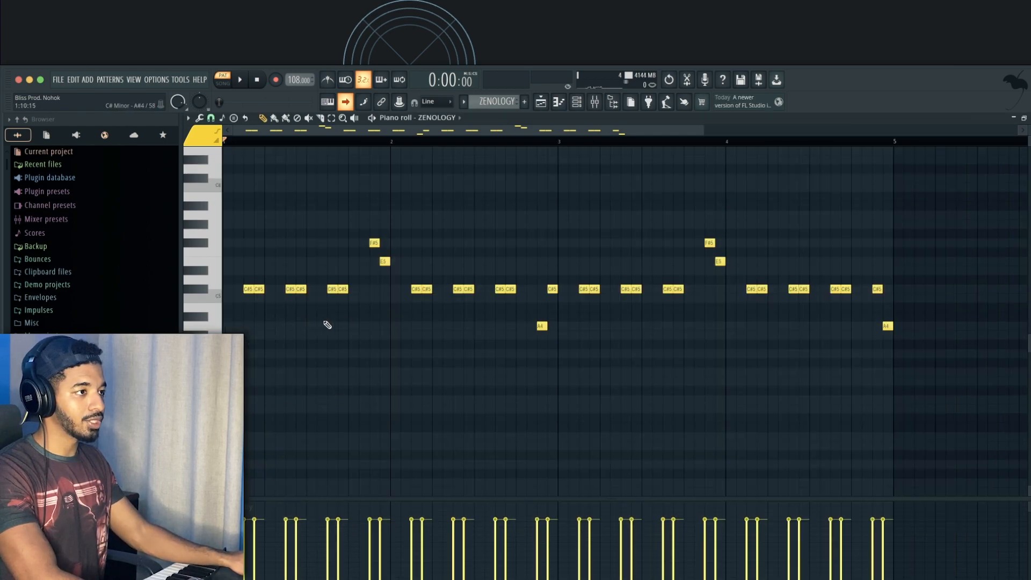
scroll(328, 325, up, 1)
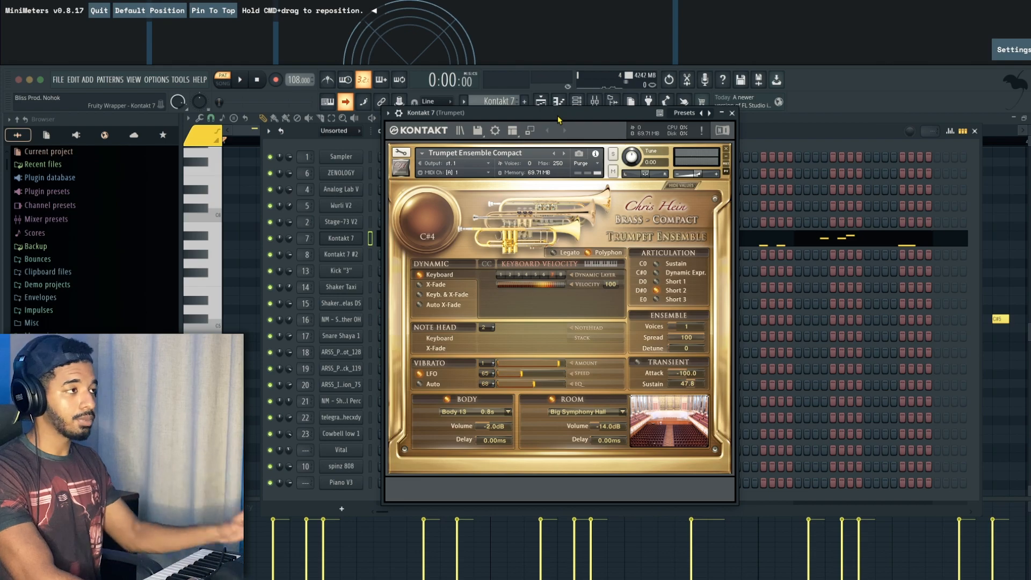
Review the trumpet's Kontakt 7 note pattern and the Soundgoodizer, OTT and Effector effects on its mixer insert
click(225, 265)
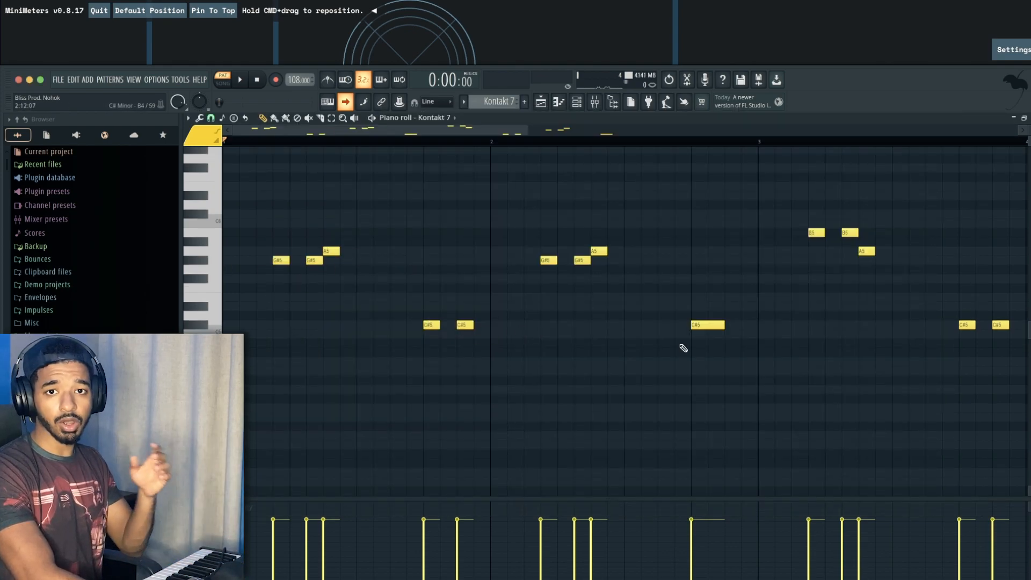
scroll(427, 146, down, 2)
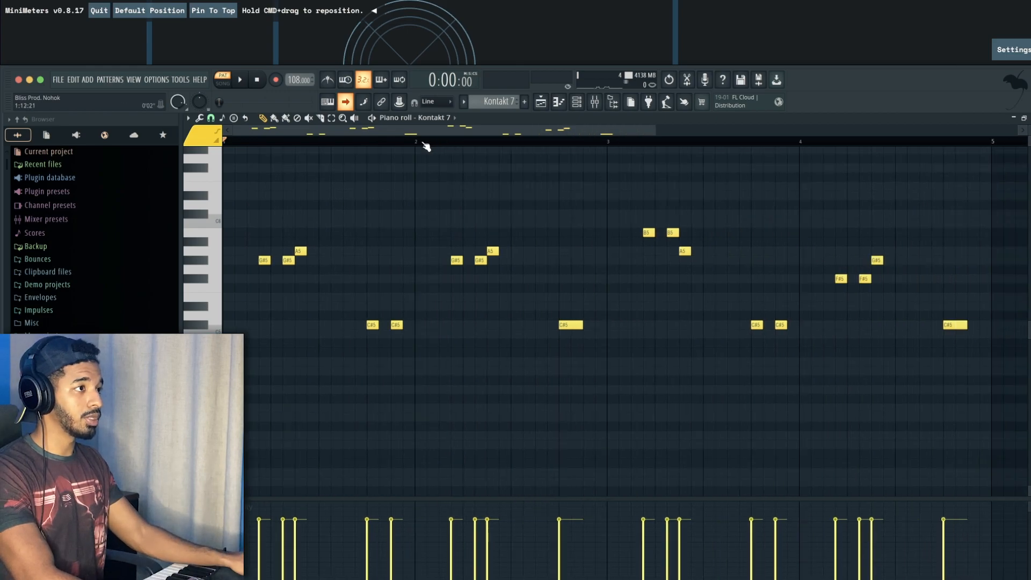
key(F9)
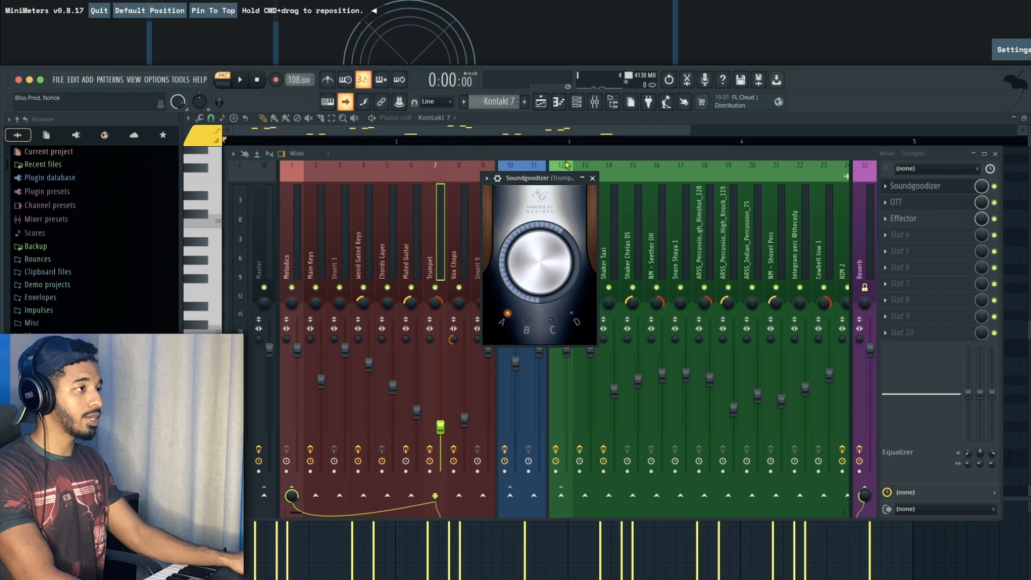
click(903, 203)
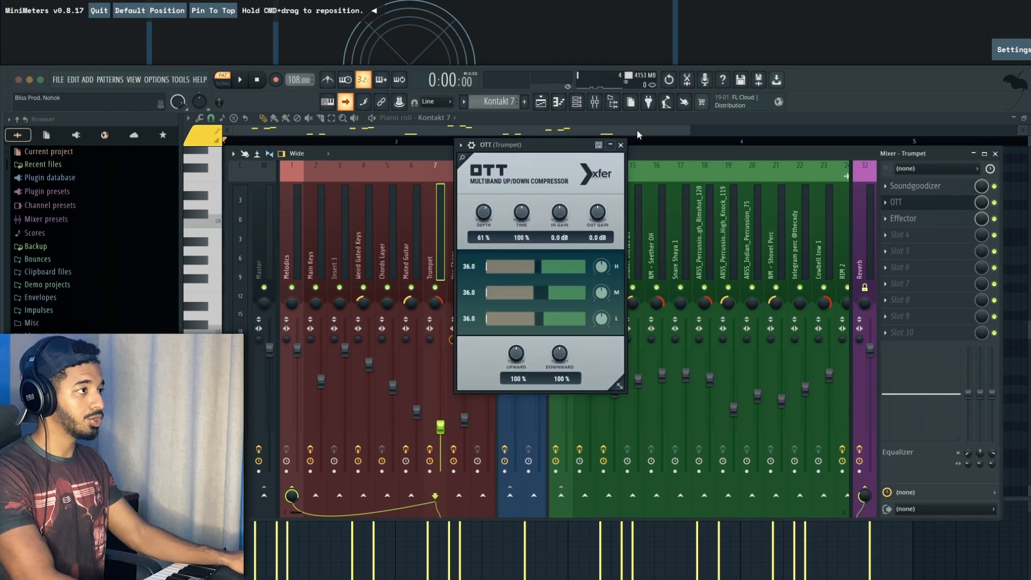
click(903, 219)
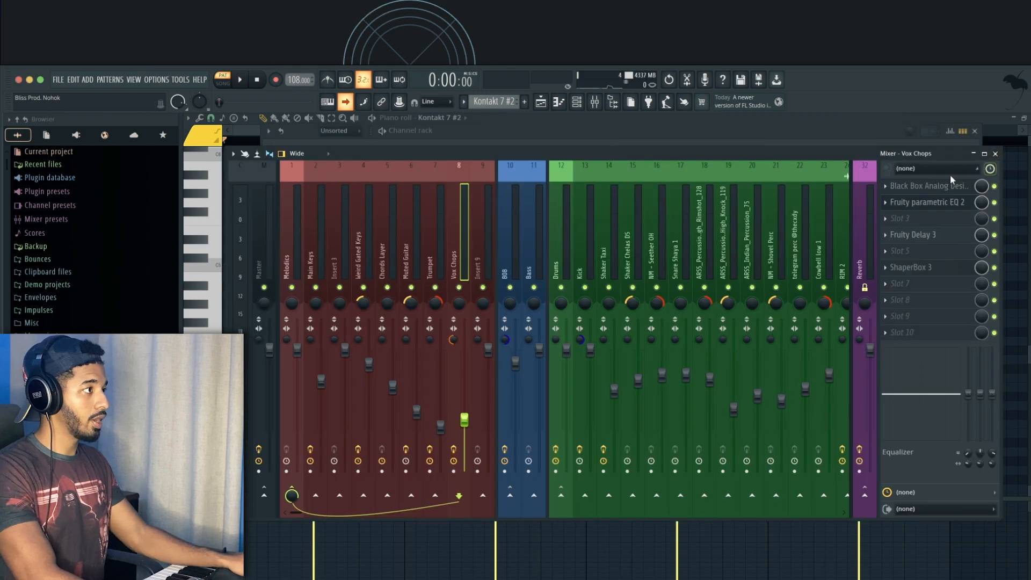
Inspect the Vox Chops insert's effects, including Black Box Analog Design HG-2, Fruity parametric EQ 2, Fruity Delay 3 and ShaperBox 3
click(926, 188)
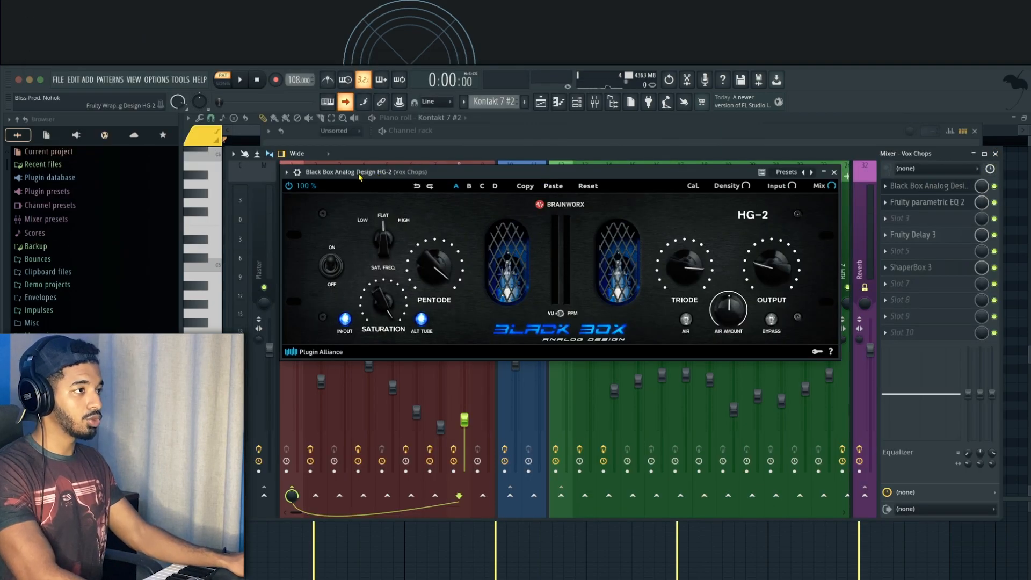
click(834, 172)
click(926, 202)
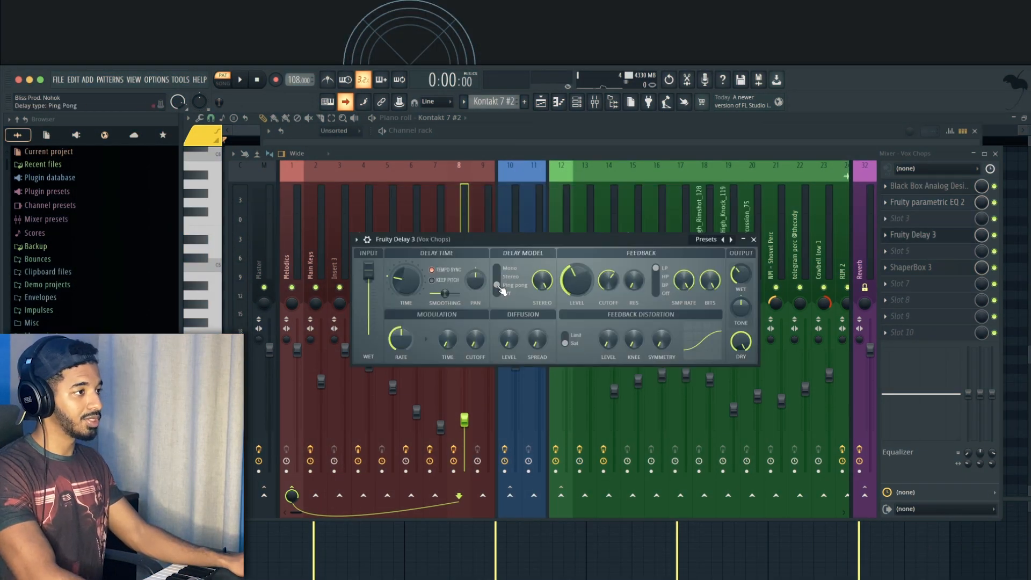
click(912, 267)
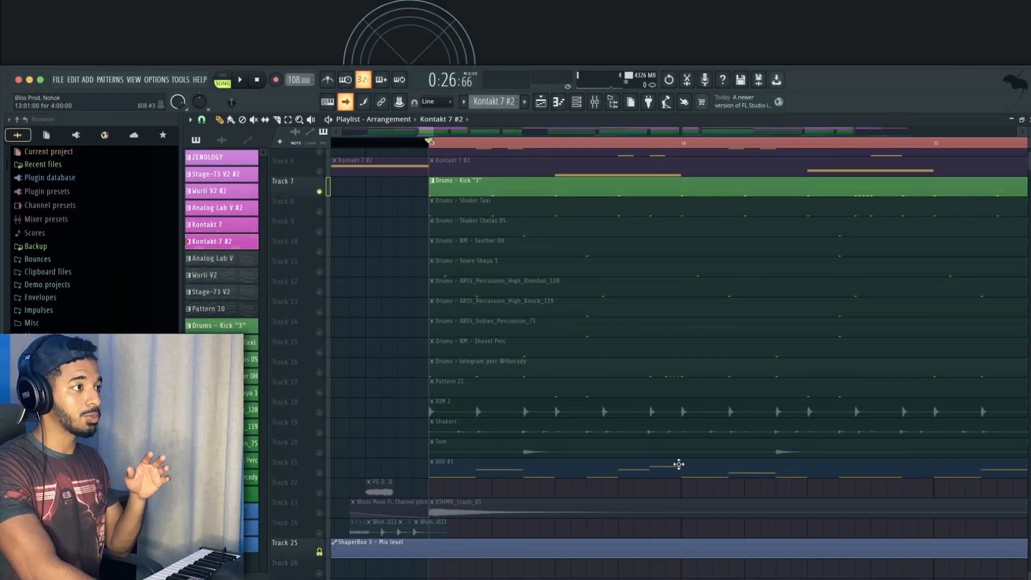
Unmute the Shaker Taxi track in the playlist and play back the drums with its ShaperBox 3 window closed
scroll(748, 483, right, 2)
scroll(748, 482, down, 1)
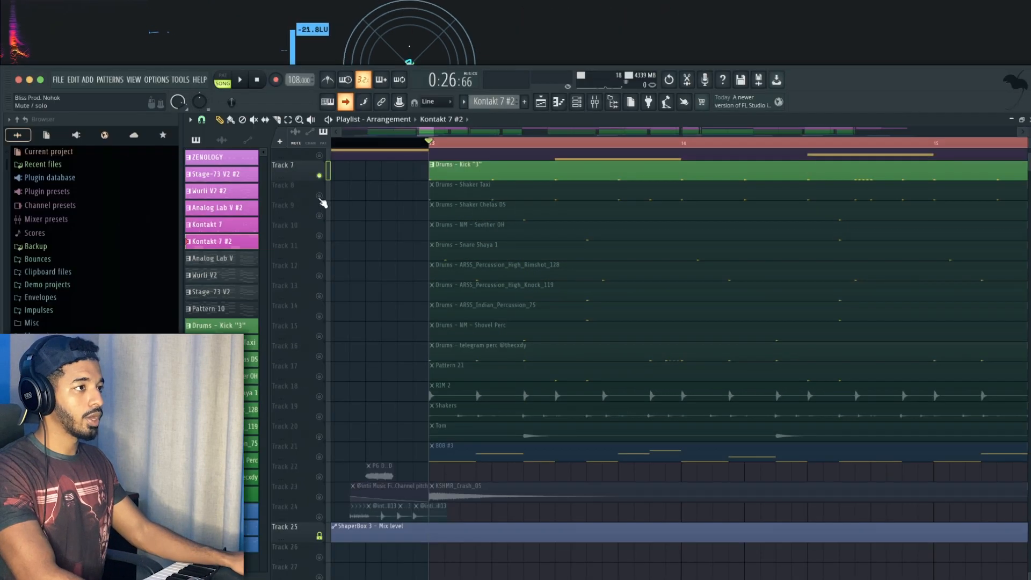
click(388, 176)
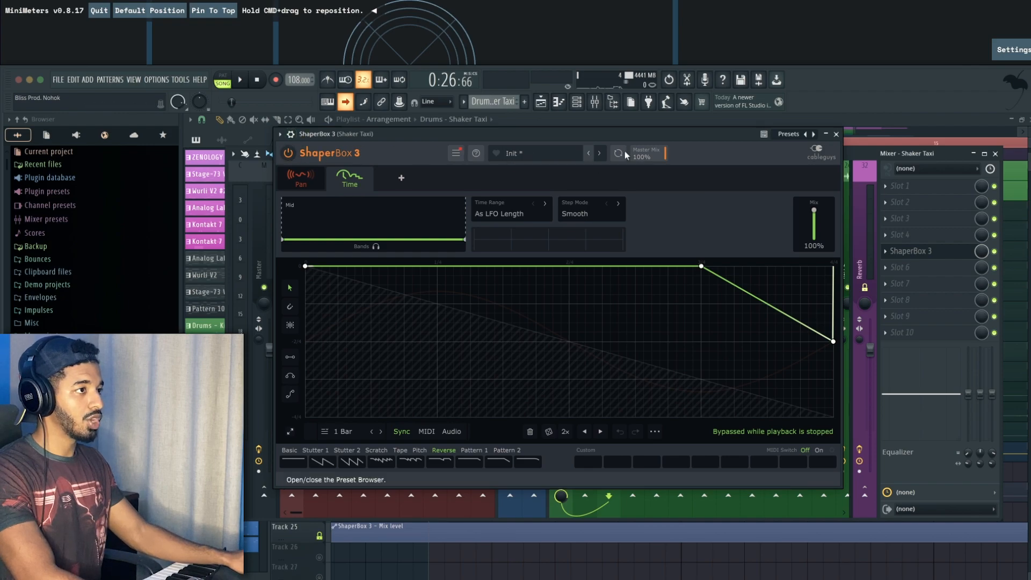
click(837, 134)
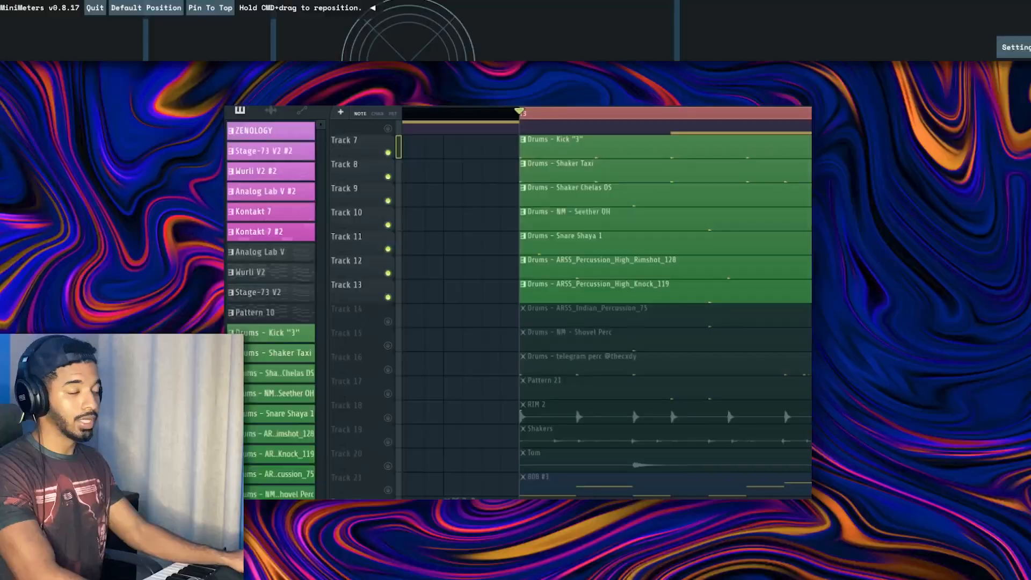
key(space)
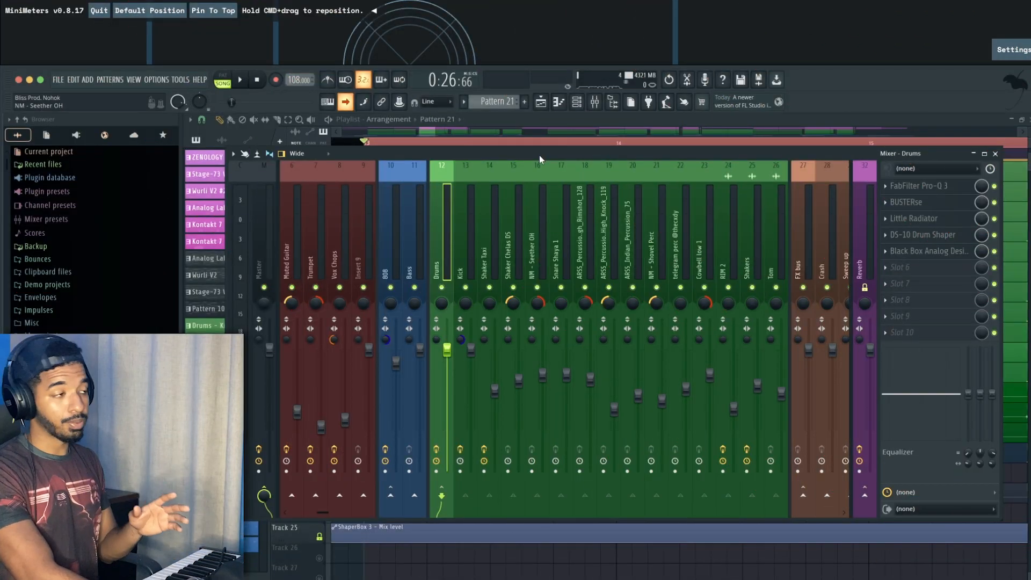
Check the Kick insert and examine the FabFilter Pro-Q 3 and BUSTERse settings on the Drums bus
click(470, 241)
drag(470, 242, 437, 250)
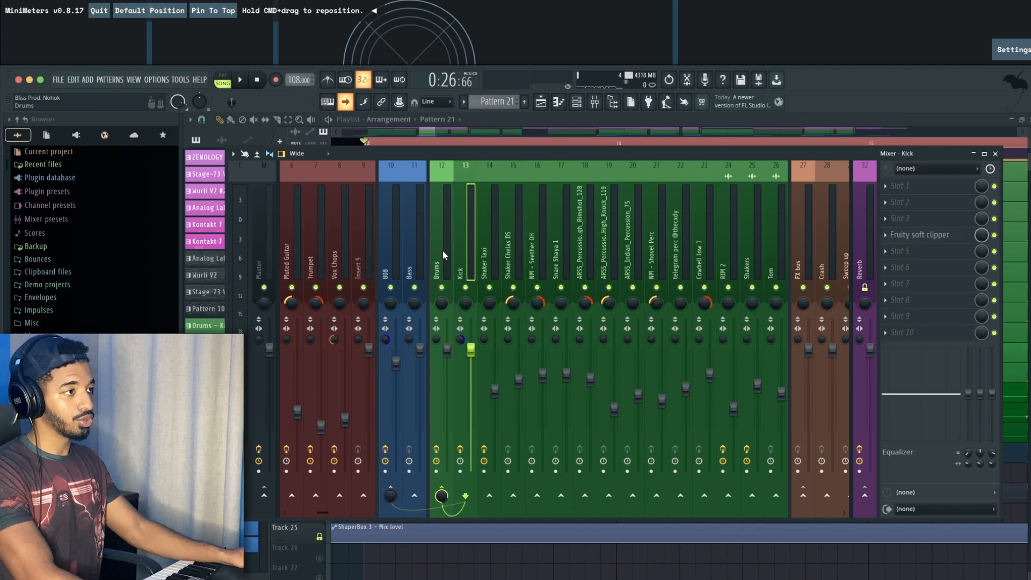
click(443, 251)
click(929, 187)
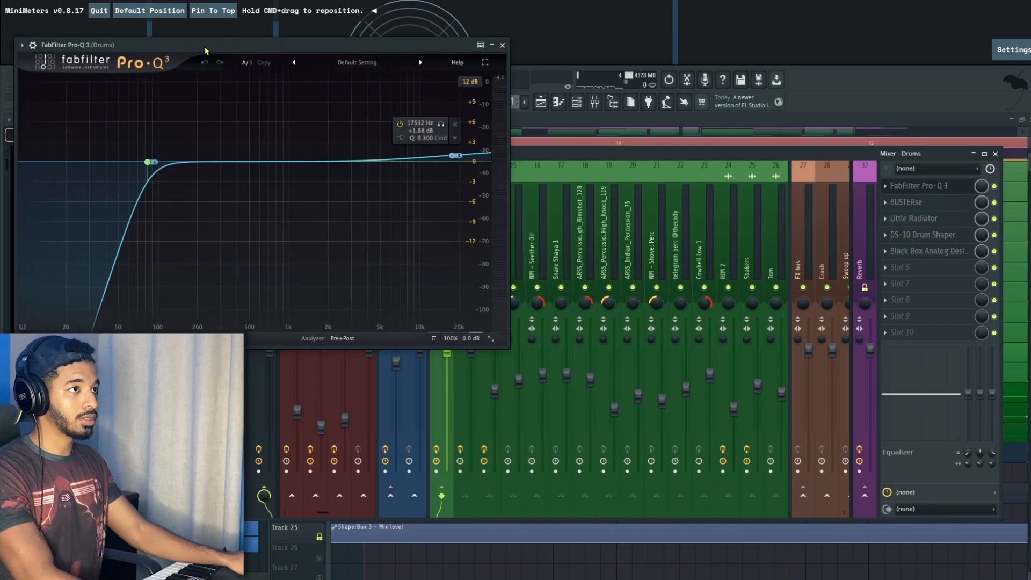
drag(207, 52, 498, 141)
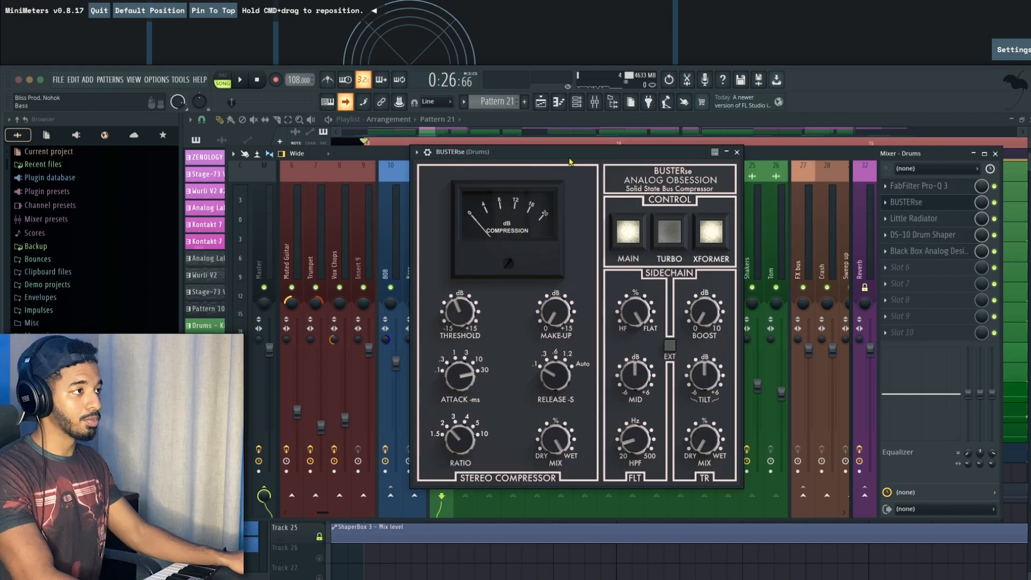
drag(571, 164, 583, 163)
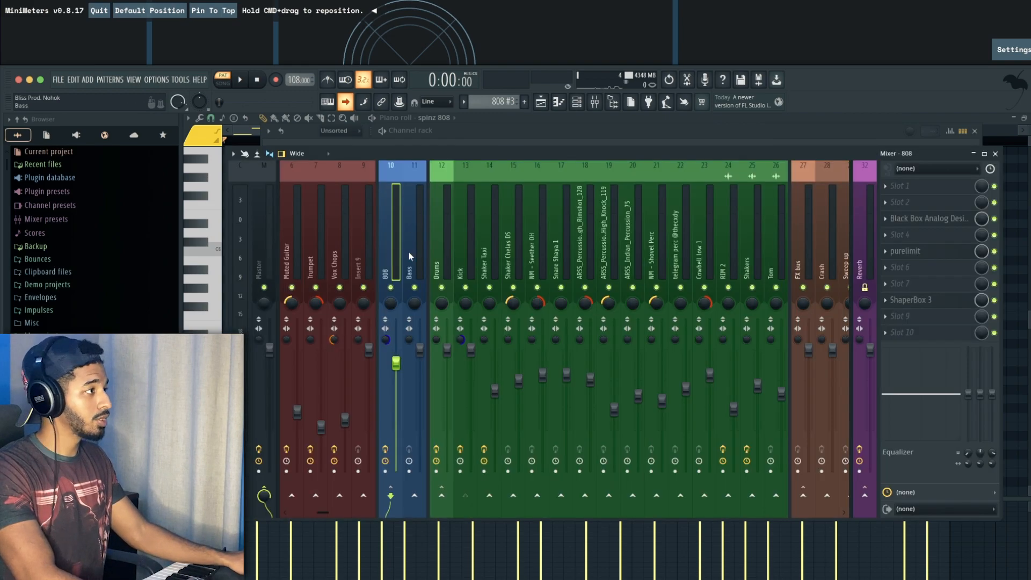
Inspect the 808 insert's Black Box Analog Design HG-2 and close it to examine the purelimit limiter
click(928, 221)
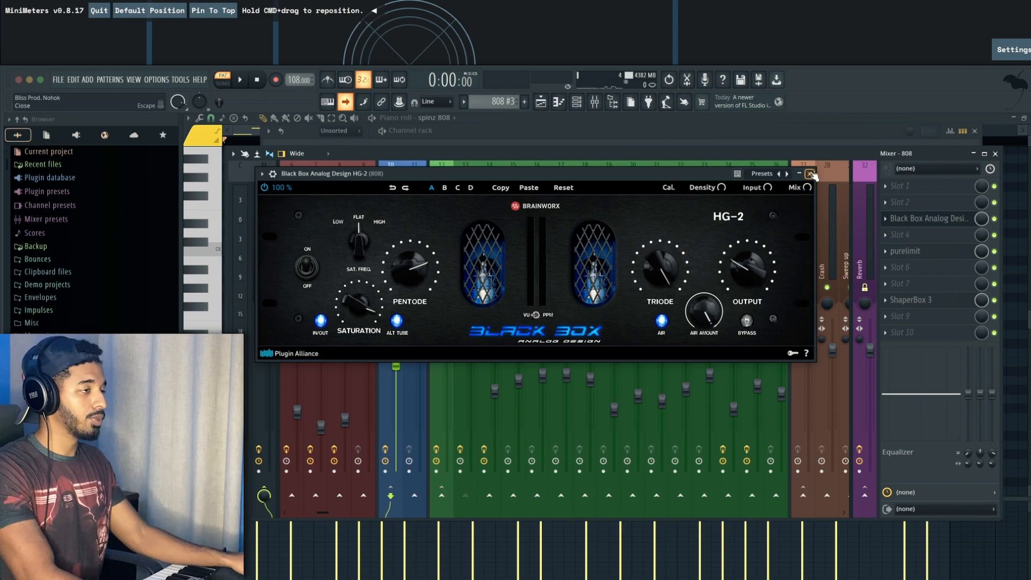
click(811, 174)
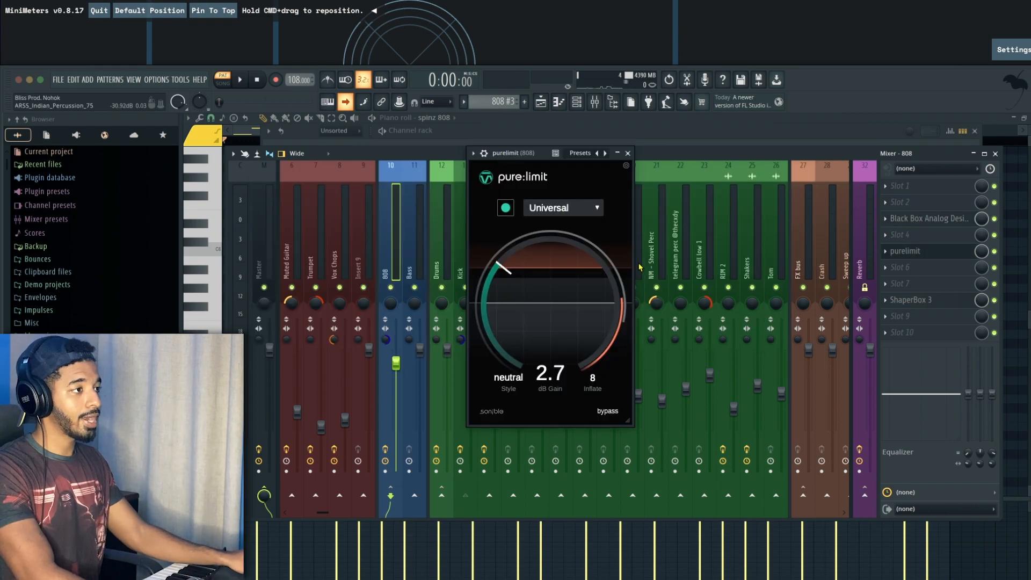